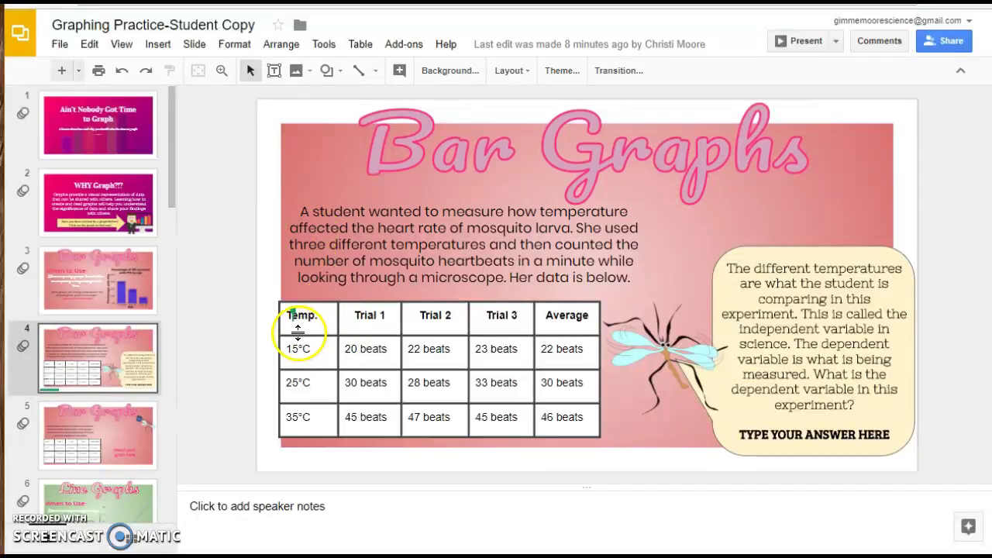
- Select the whole heartbeat data table on the Bar Graphs slide and switch to the "Traits Survey - Pie chart 1" spreadsheet in Google Sheets
drag(287, 312, 569, 420)
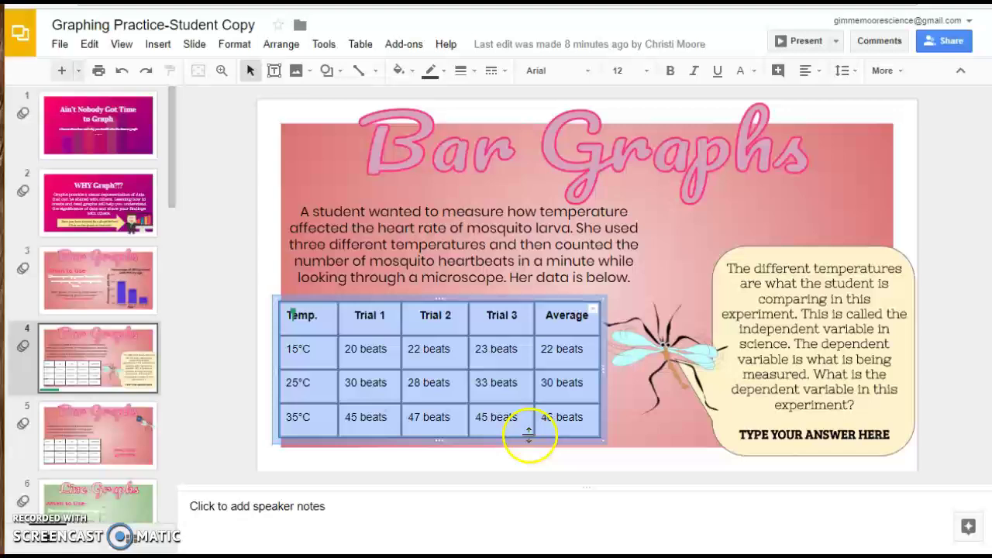
click(60, 46)
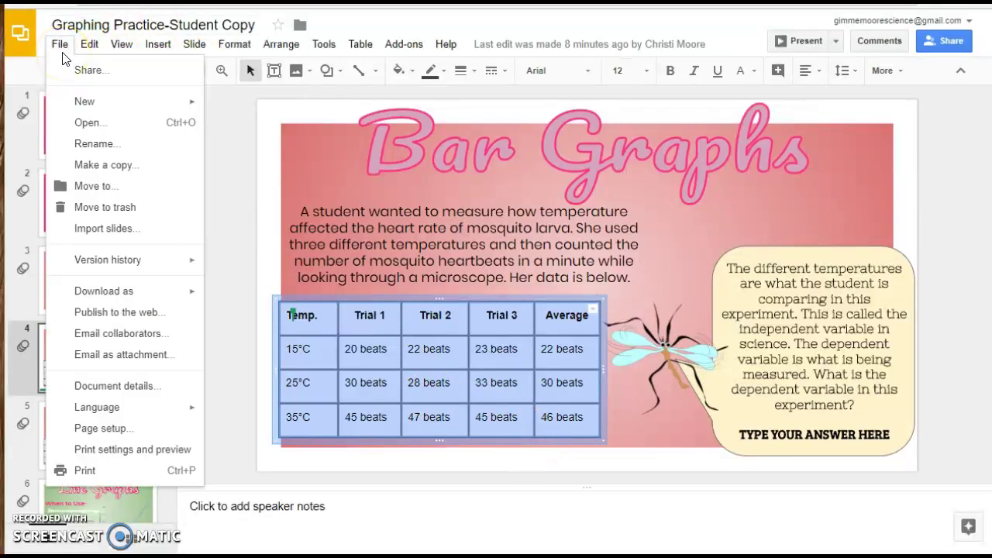
mouse_move(146, 104)
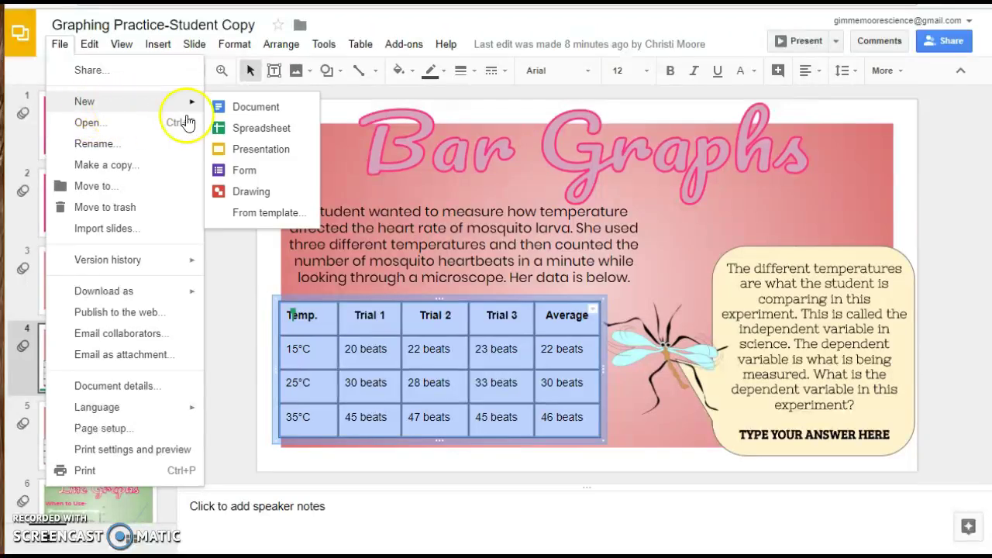
click(361, 47)
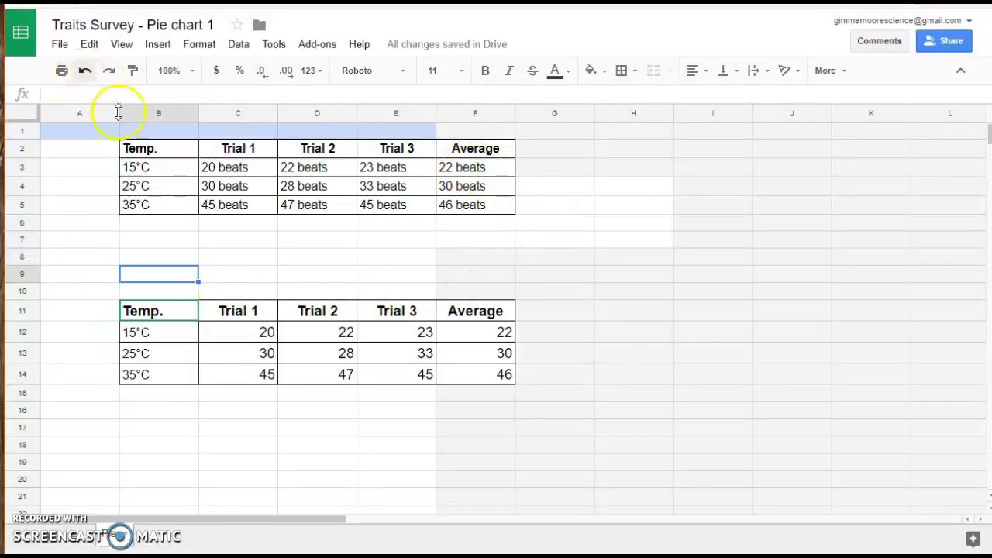
- Try to insert a chart from the upper table in B2:F5, whose values include "beats", and delete that chart
click(138, 152)
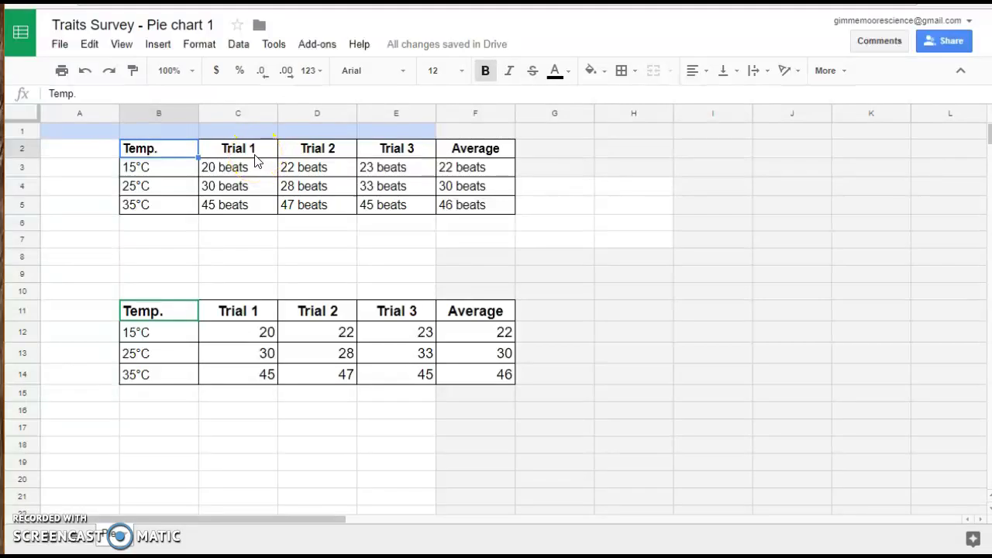
drag(189, 151, 479, 216)
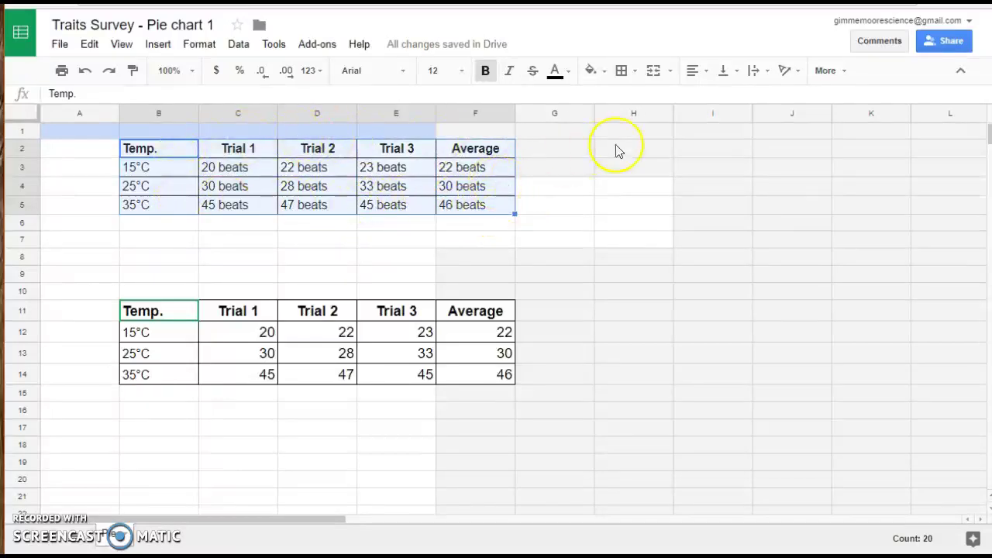
click(826, 74)
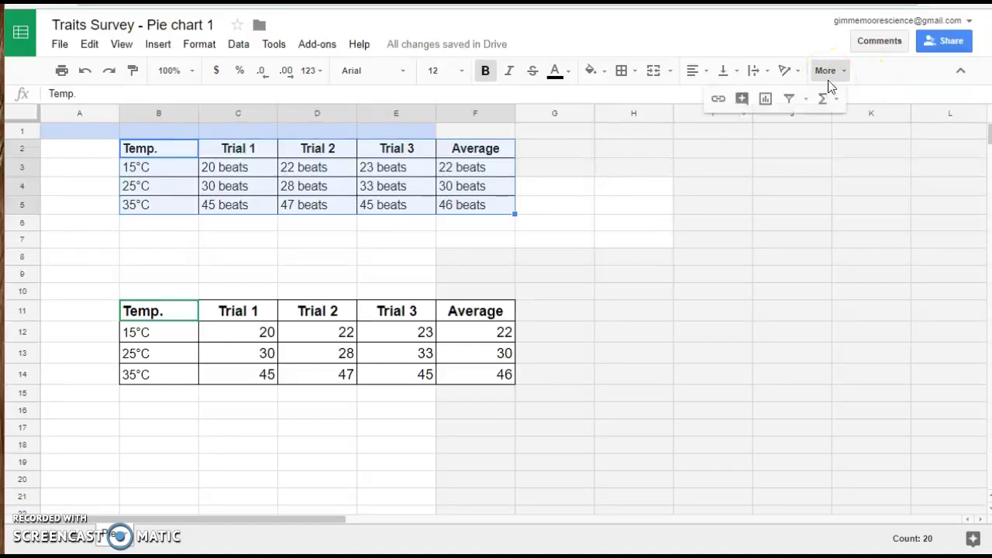
click(766, 100)
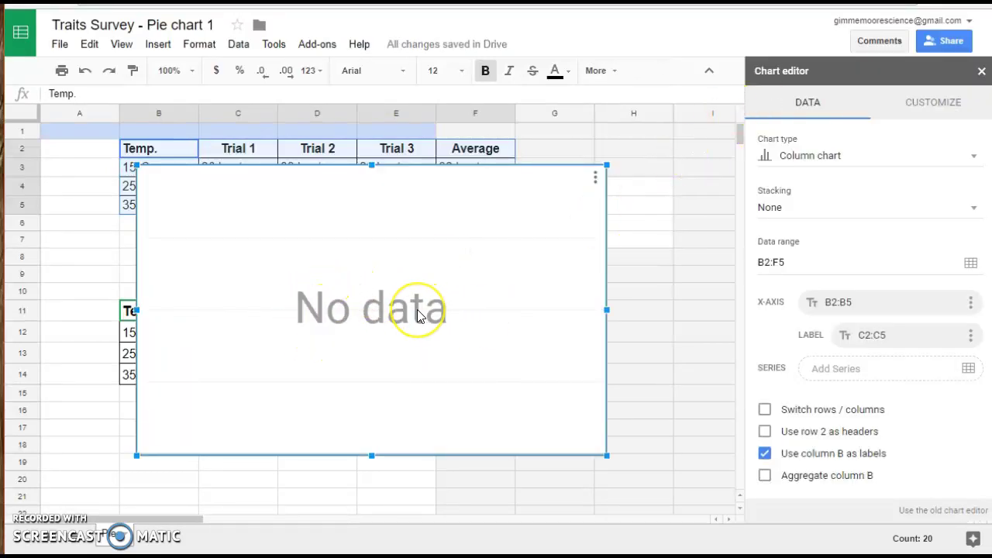
key(Delete)
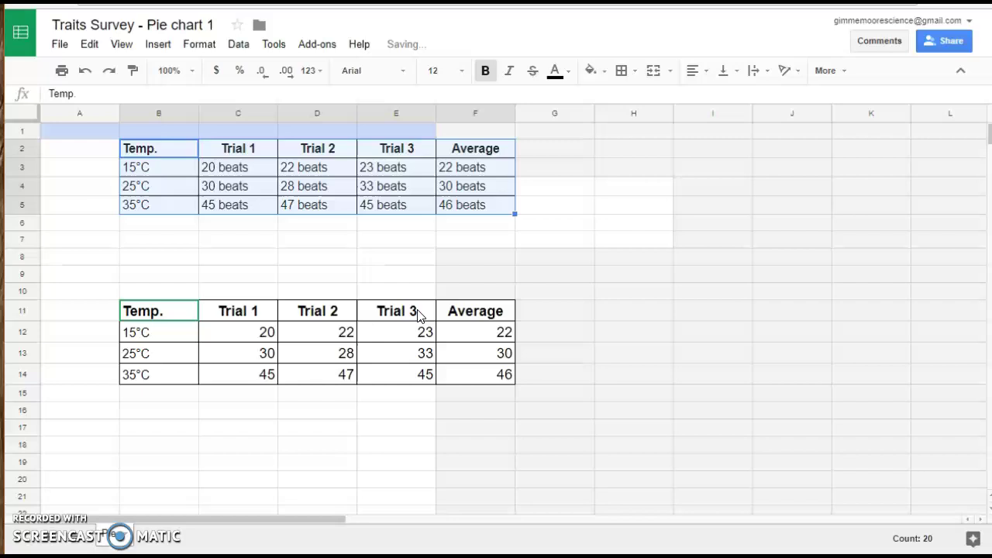
click(225, 172)
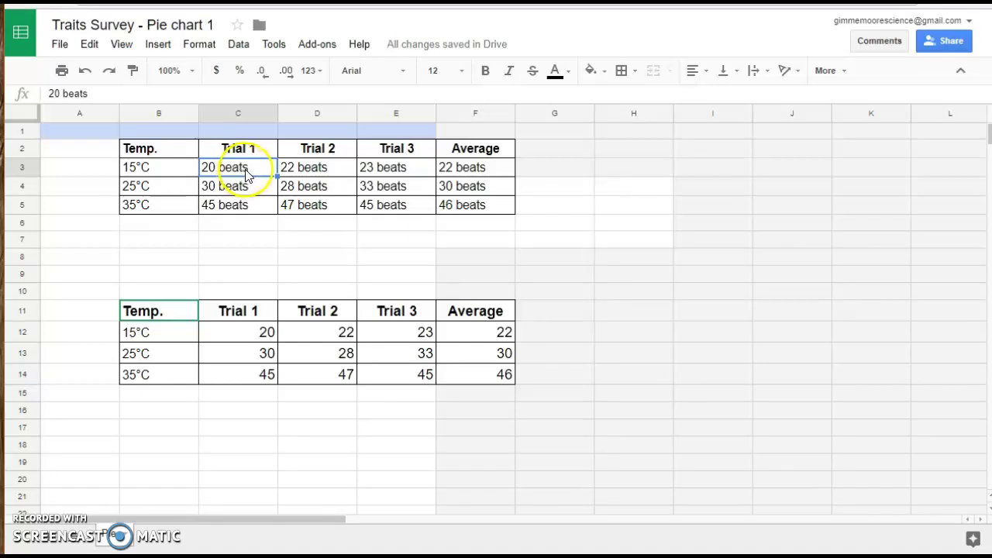
click(177, 172)
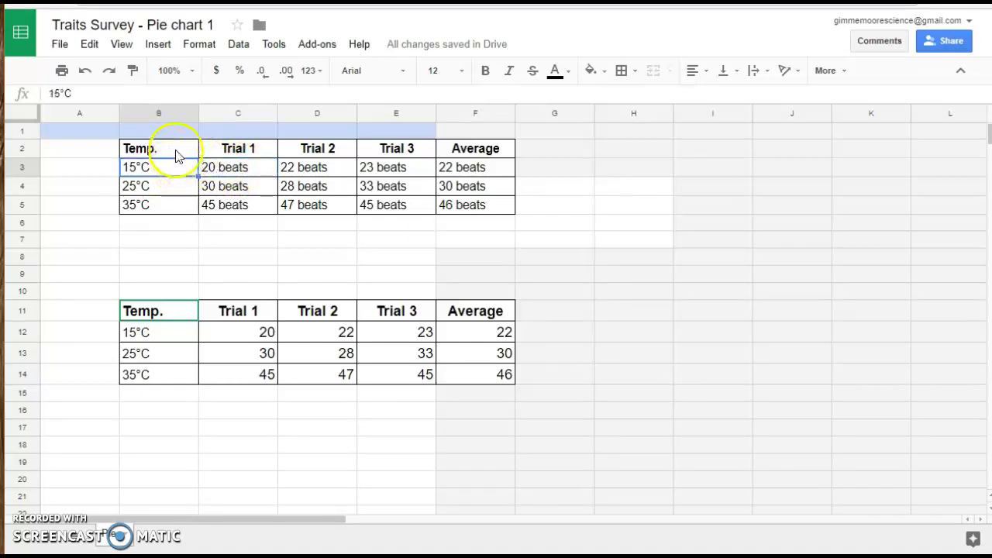
drag(175, 151, 451, 215)
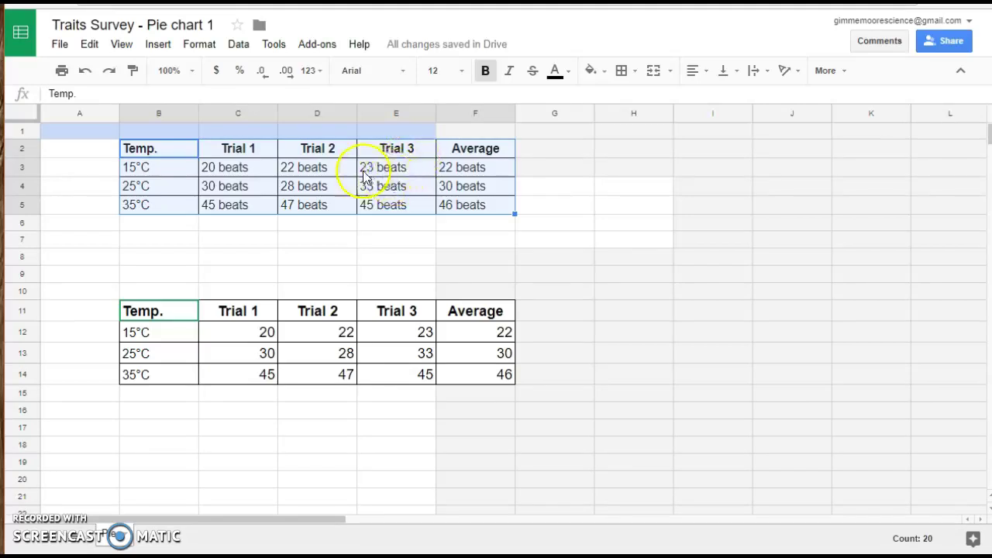
click(183, 167)
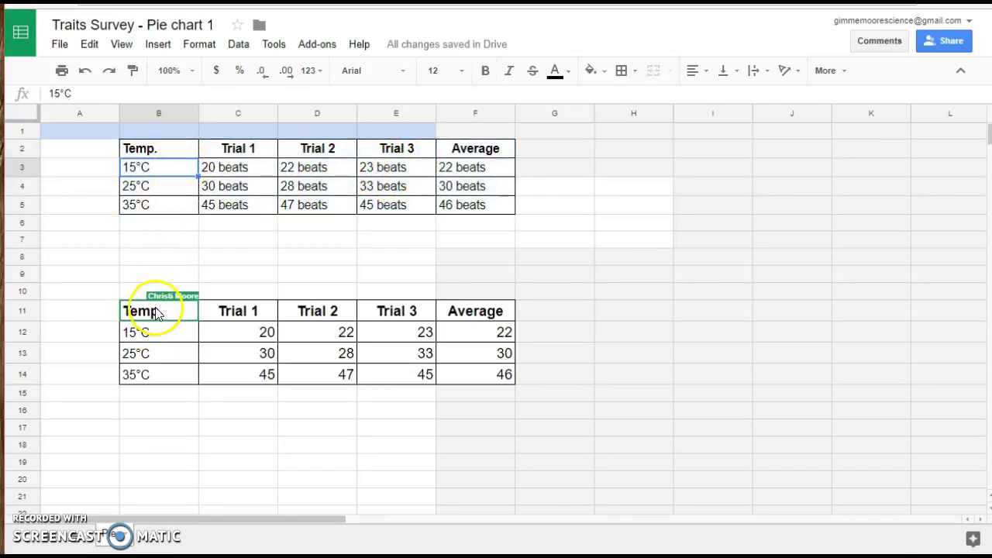
- Insert a column chart from the number-only temperature and trial table in B11:F14
click(150, 315)
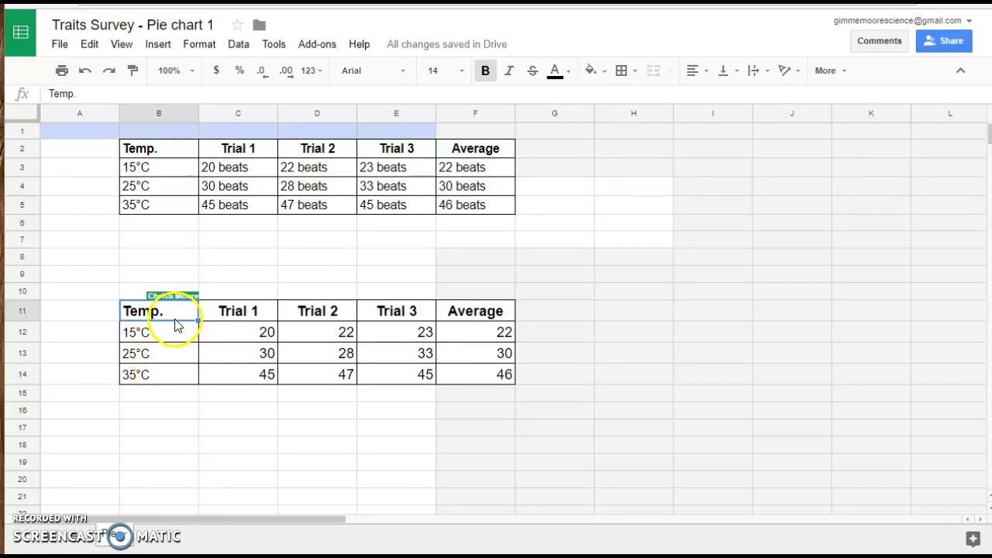
drag(177, 314, 465, 377)
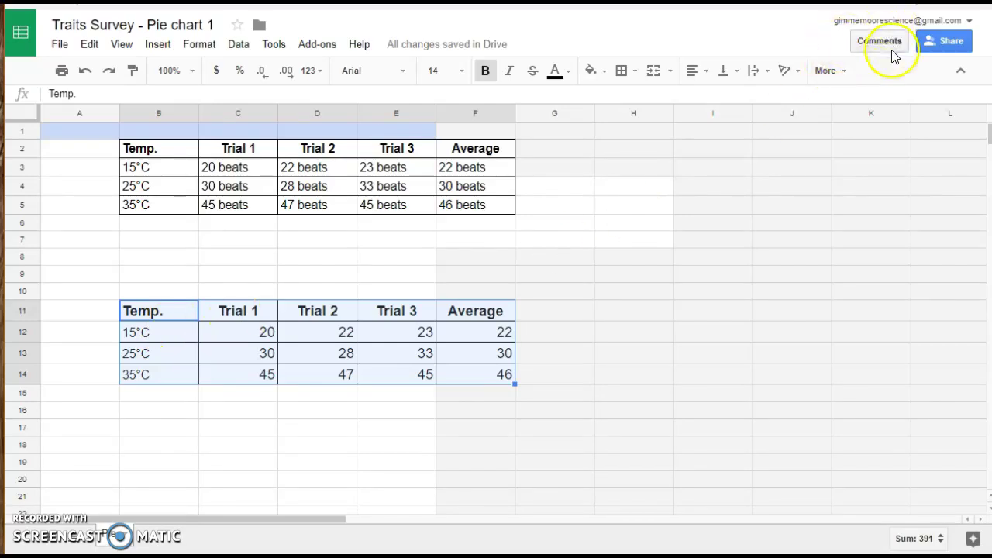
click(831, 74)
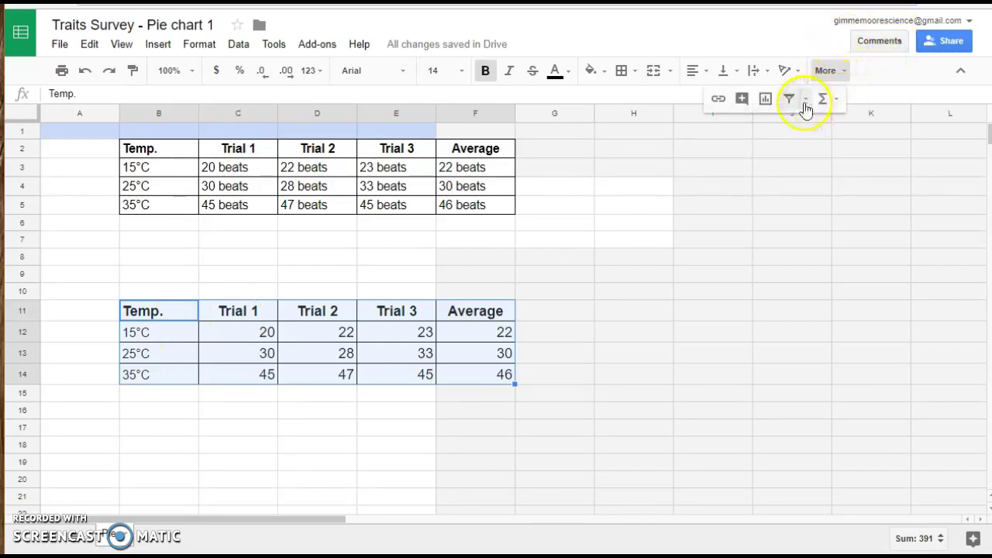
click(765, 99)
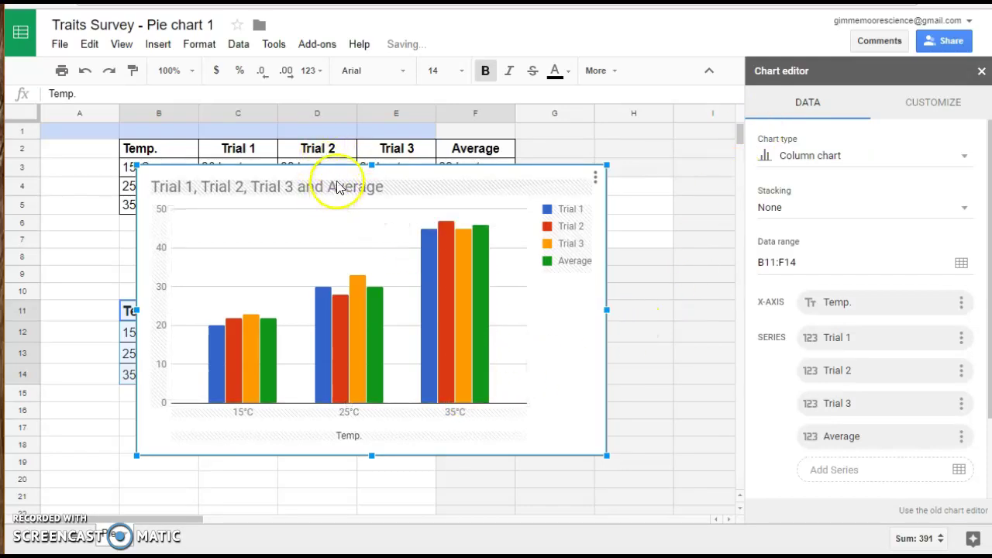
click(386, 277)
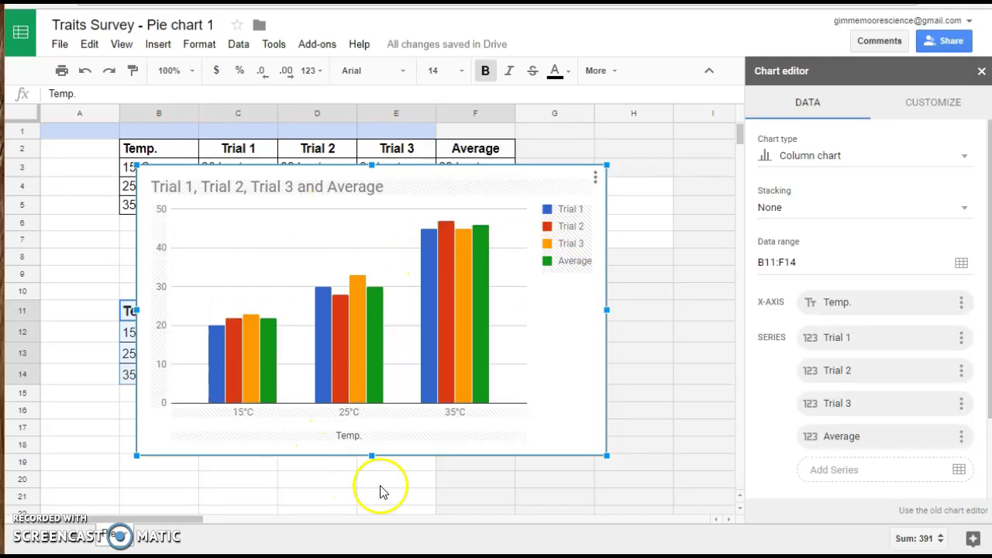
click(552, 293)
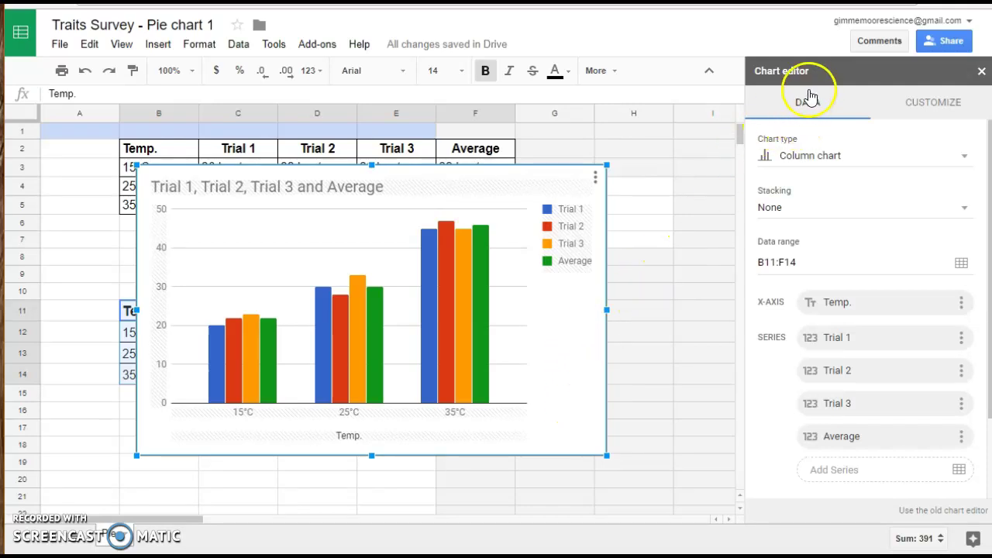
click(828, 160)
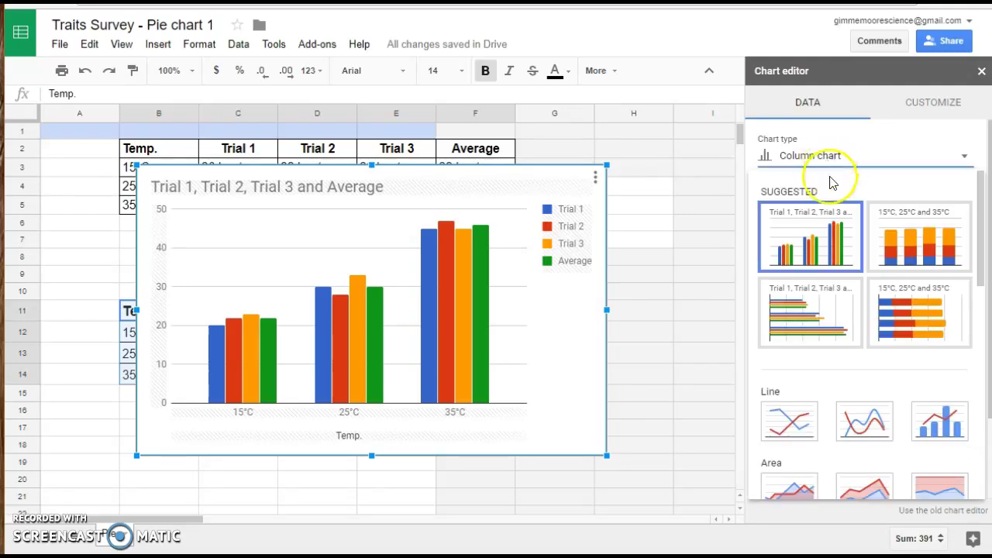
scroll(855, 403, down, 4)
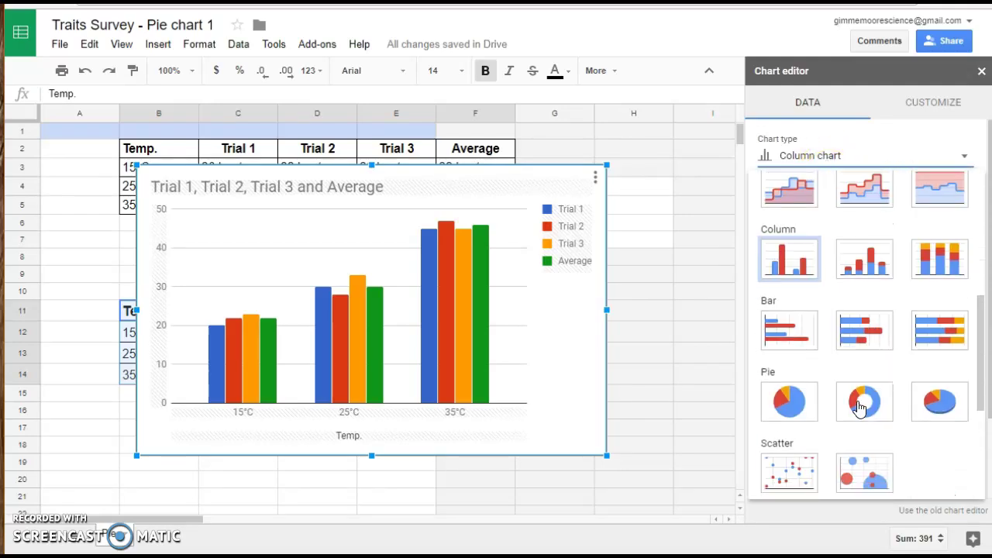
scroll(858, 409, up, 5)
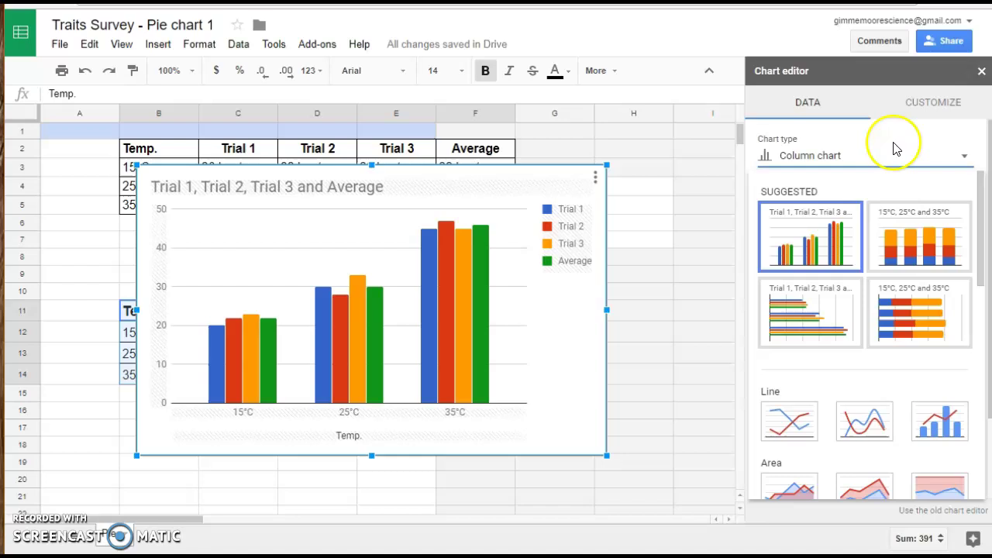
click(852, 158)
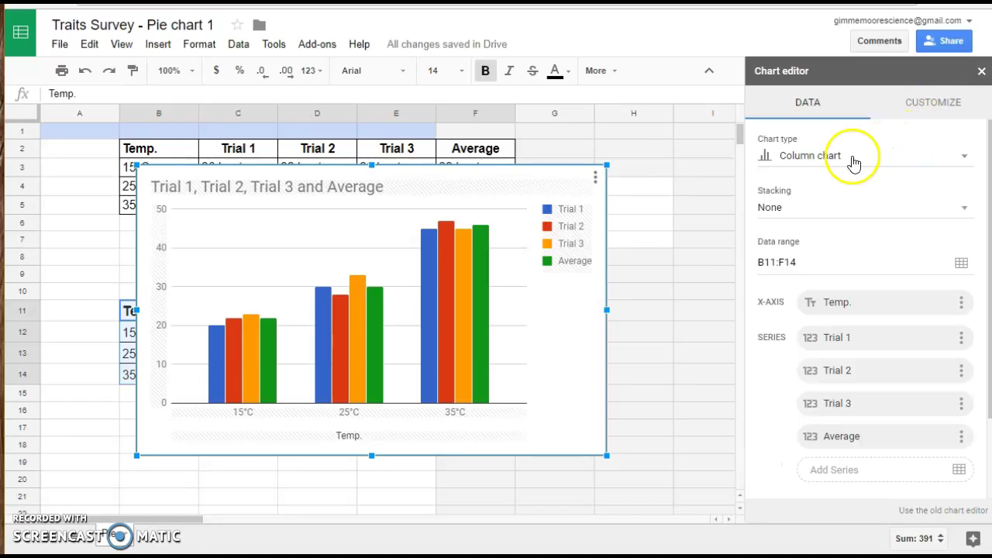
- Set the chart title to "Mosquito Larva Heartbeats at Various Temperatures"
double_click(268, 187)
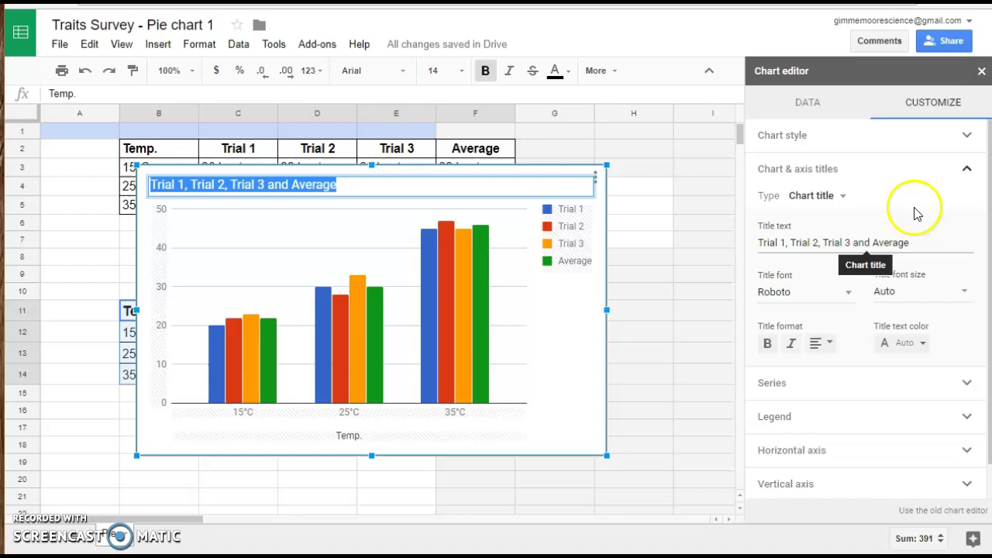
click(936, 241)
drag(935, 241, 748, 245)
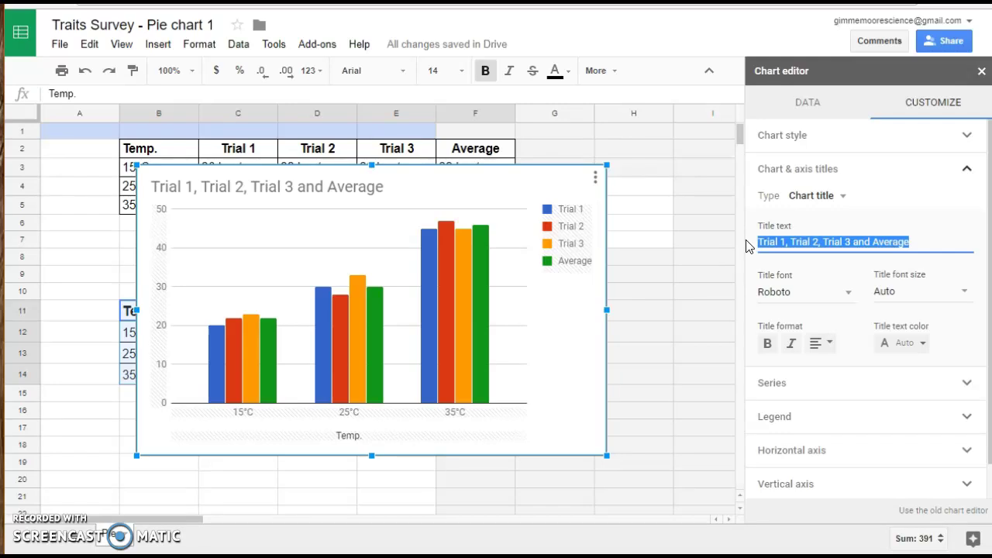
text(Mosqui)
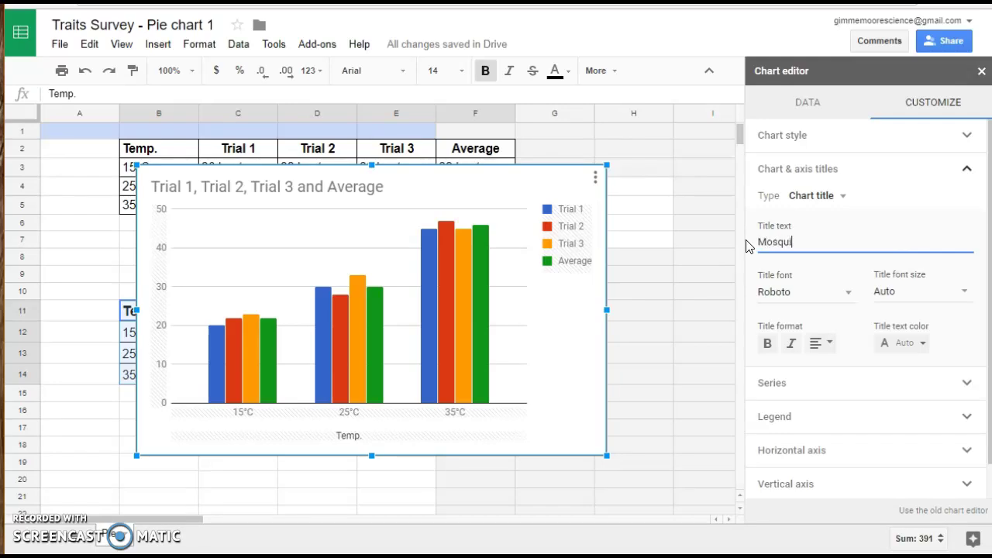
text(to Larva Heartbeats at Various)
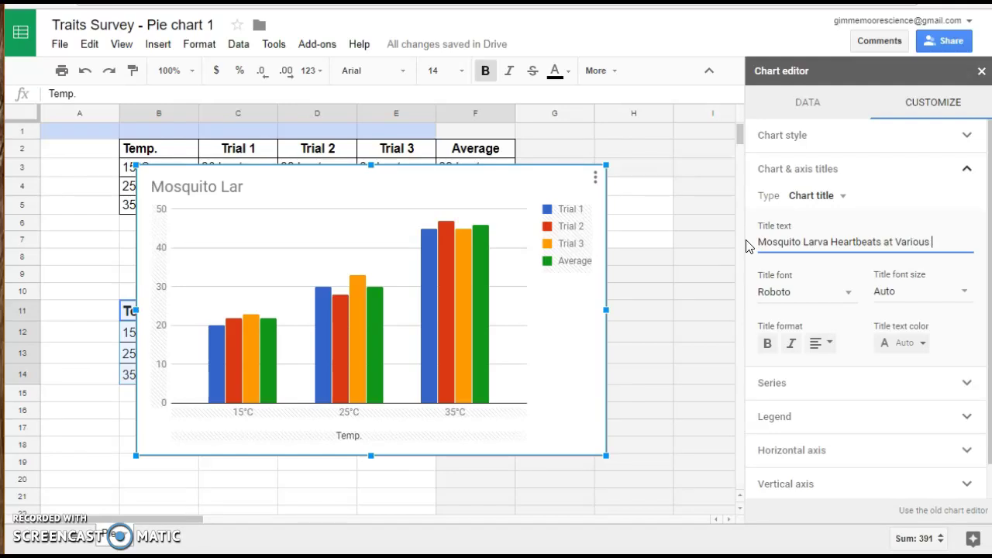
text(atures)
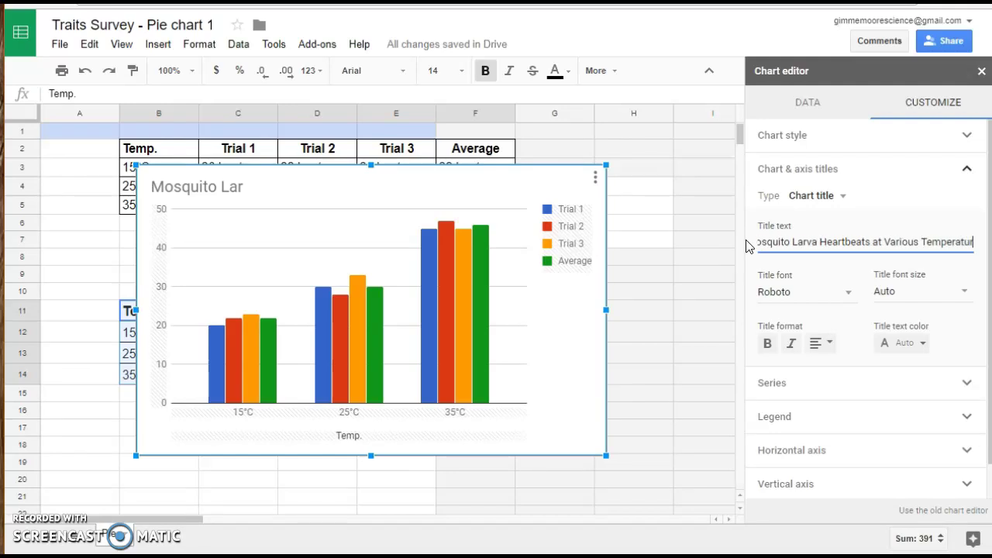
click(727, 235)
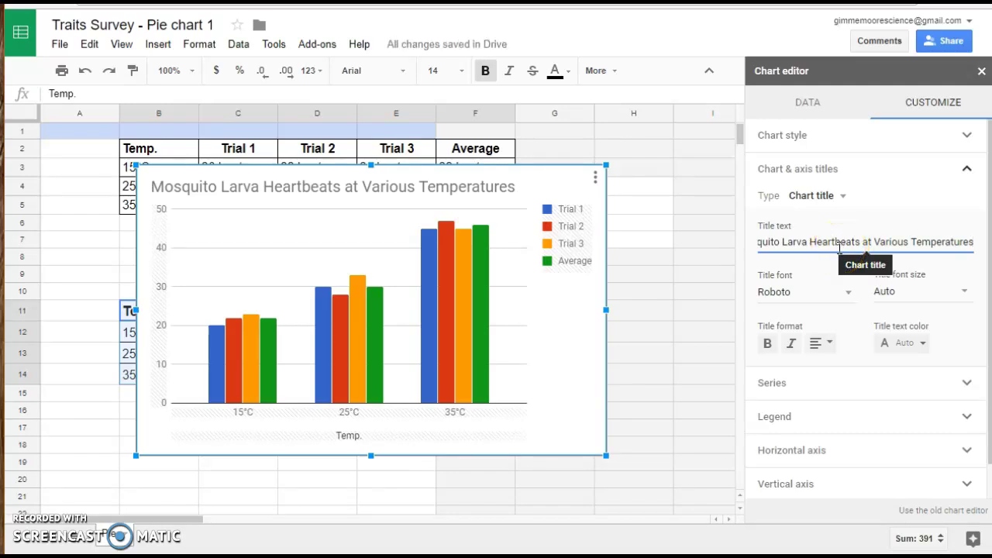
- Make the chart title bold and set its text color to black
click(766, 346)
click(905, 343)
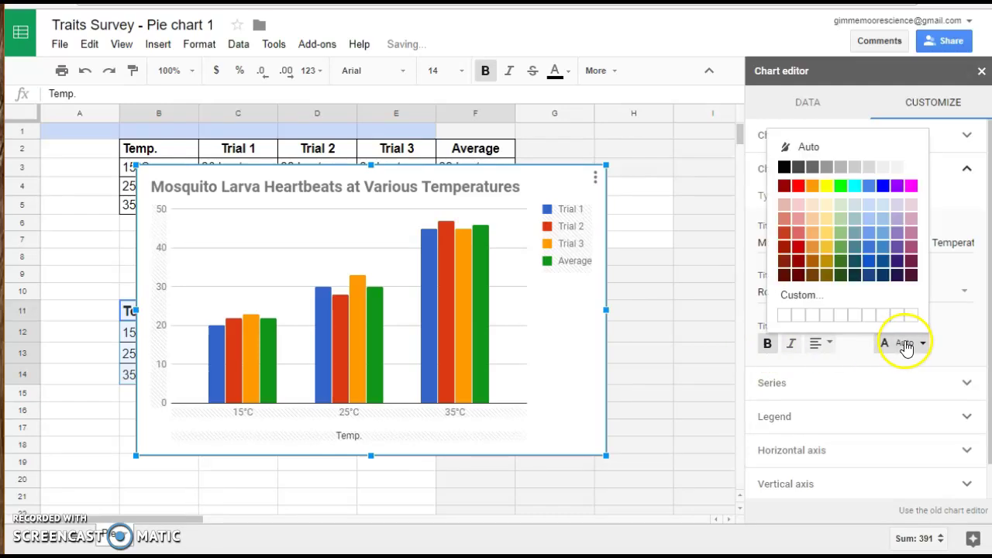
click(783, 167)
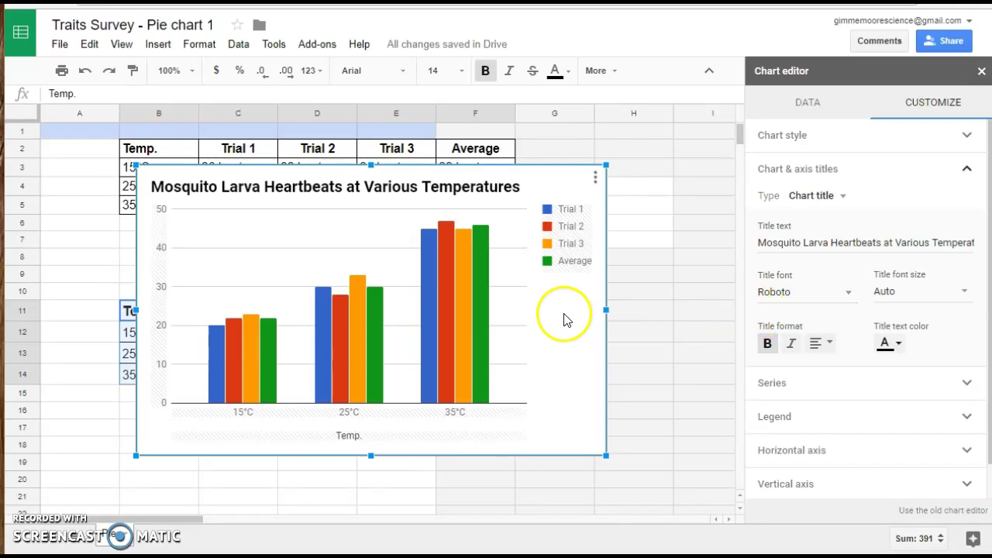
- Change the chart's horizontal axis title to "Temperature (Celsius)"
click(349, 439)
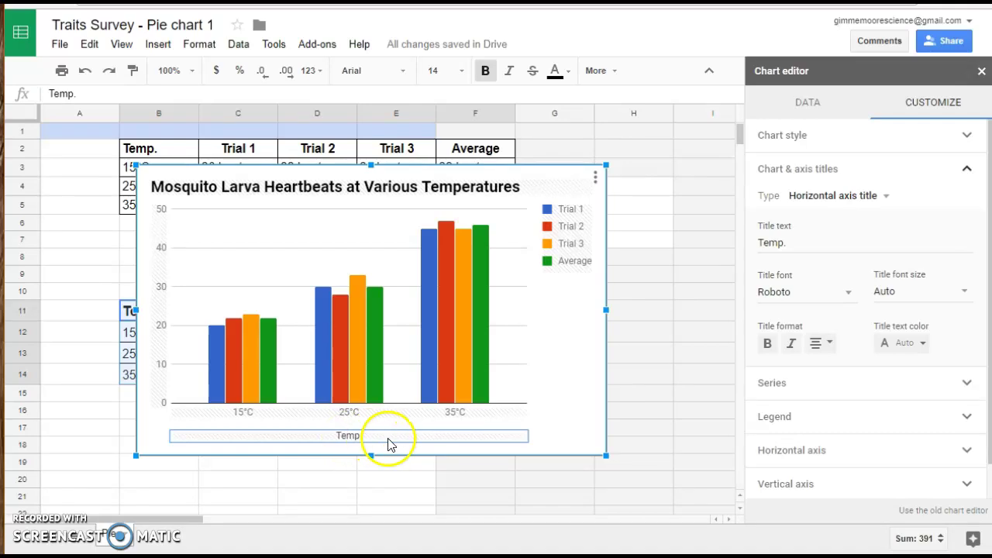
click(821, 247)
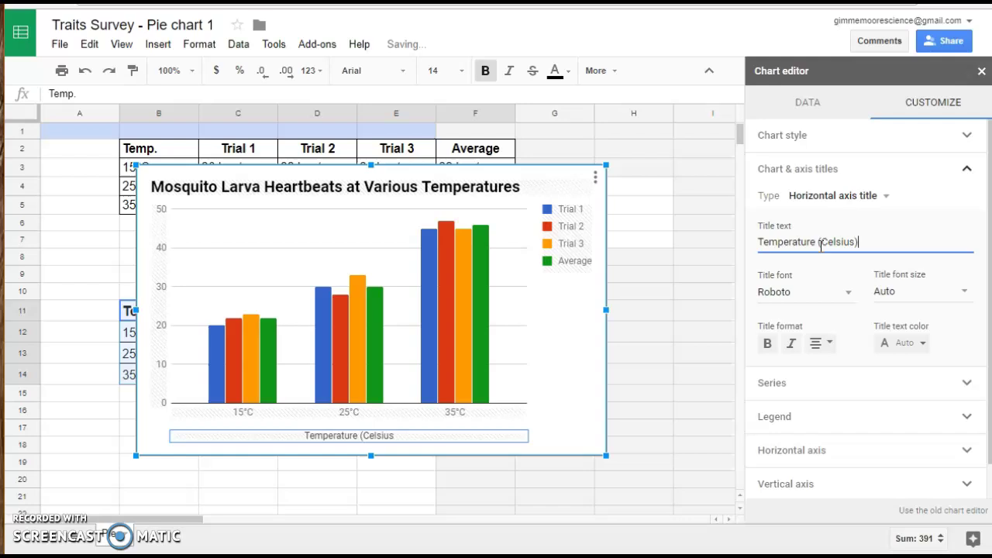
click(871, 239)
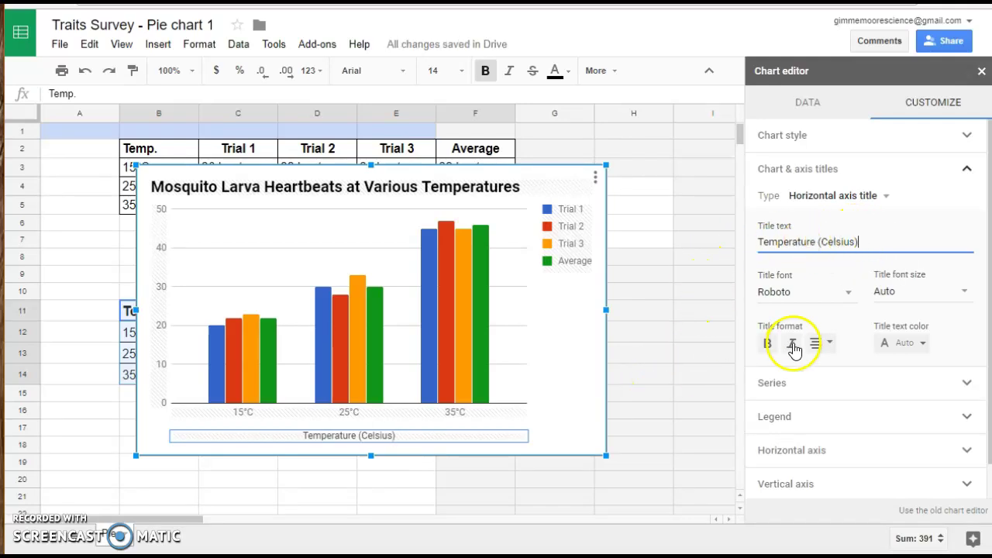
- Make the horizontal axis title bold and set its text color to black
click(767, 344)
click(887, 343)
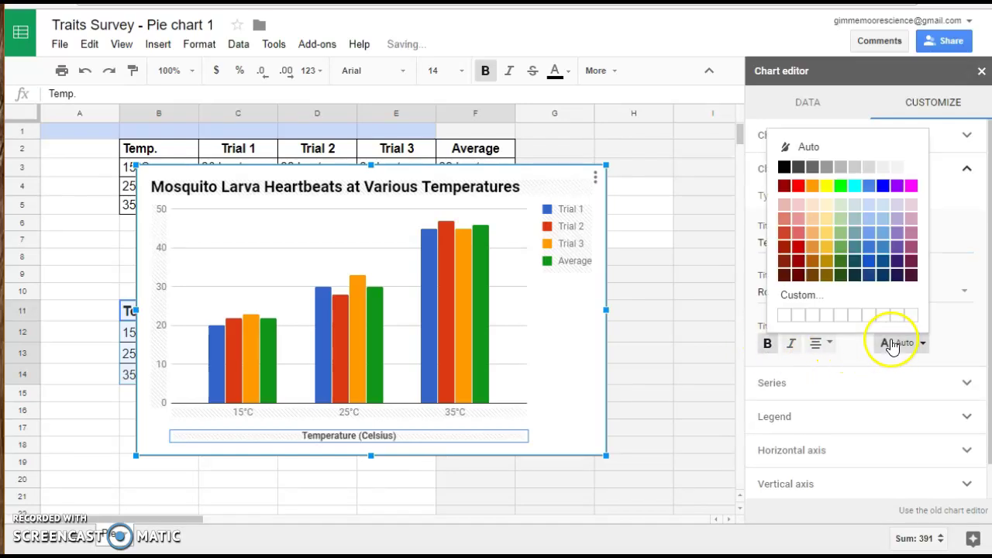
click(785, 167)
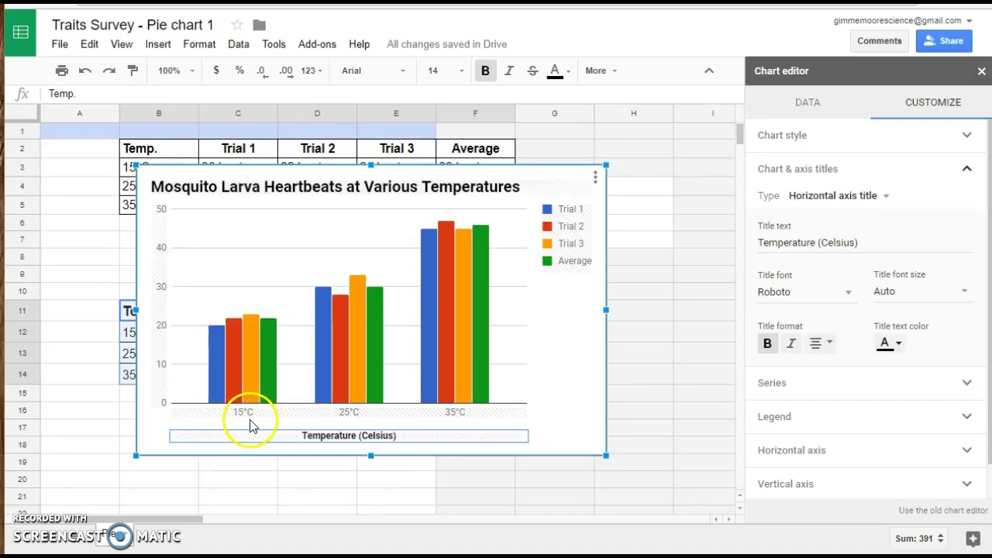
- Move the chart clear of the data tables, uncovering the Average column, and compare the 15°C bars with the table values
drag(284, 171, 573, 150)
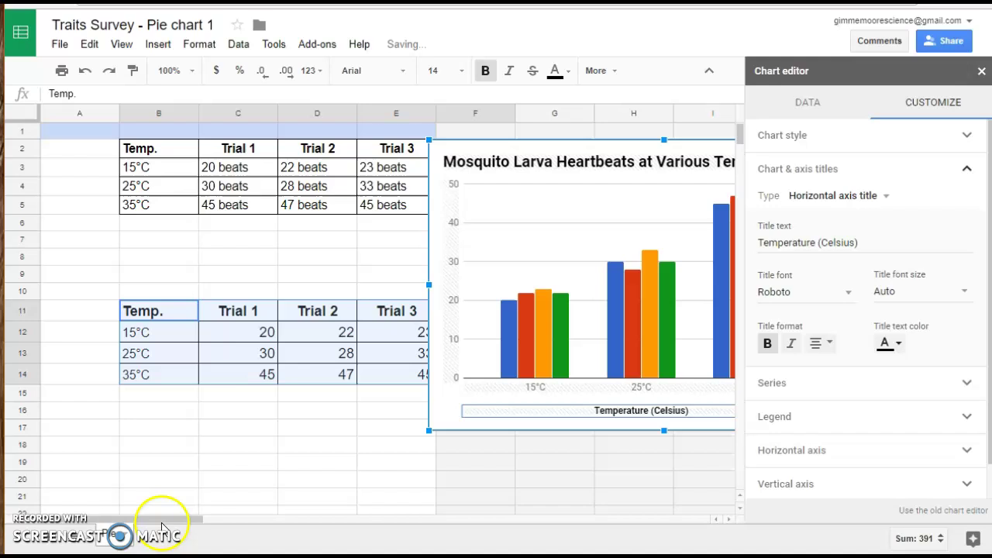
drag(171, 520, 198, 521)
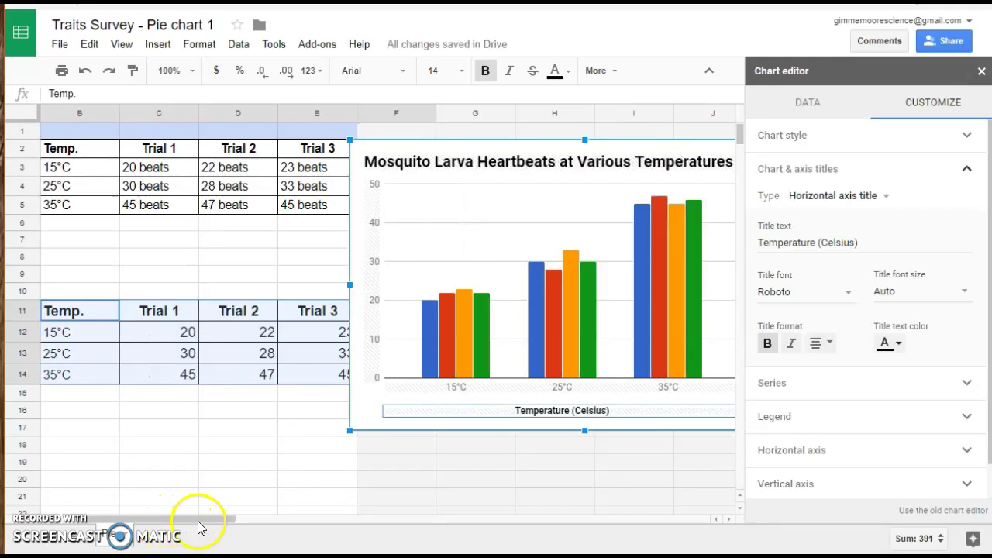
click(193, 334)
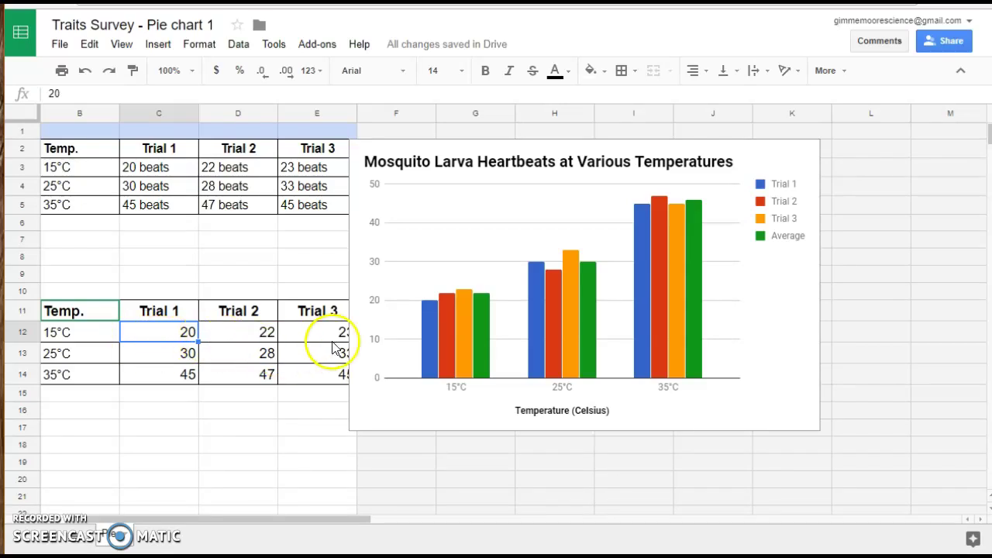
drag(434, 150, 527, 151)
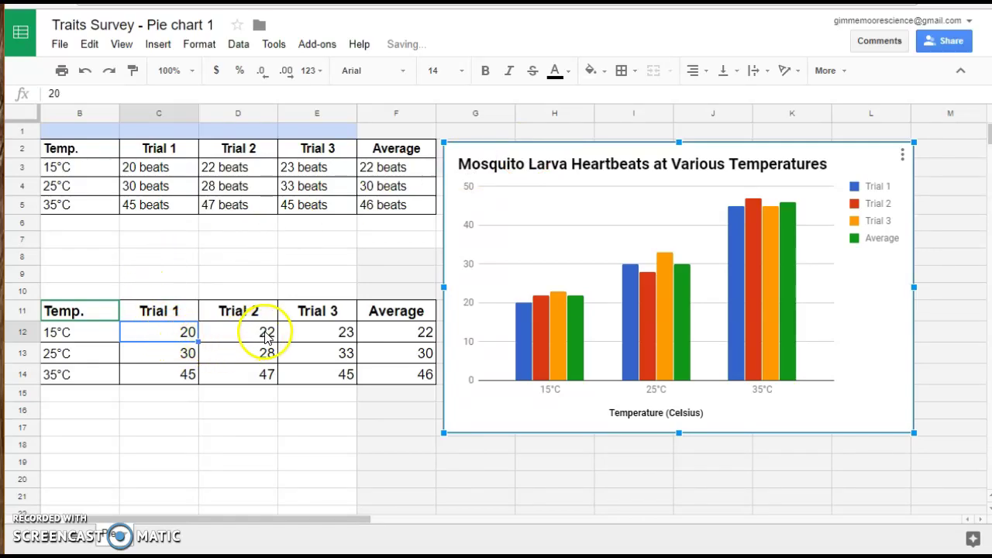
mouse_move(526, 316)
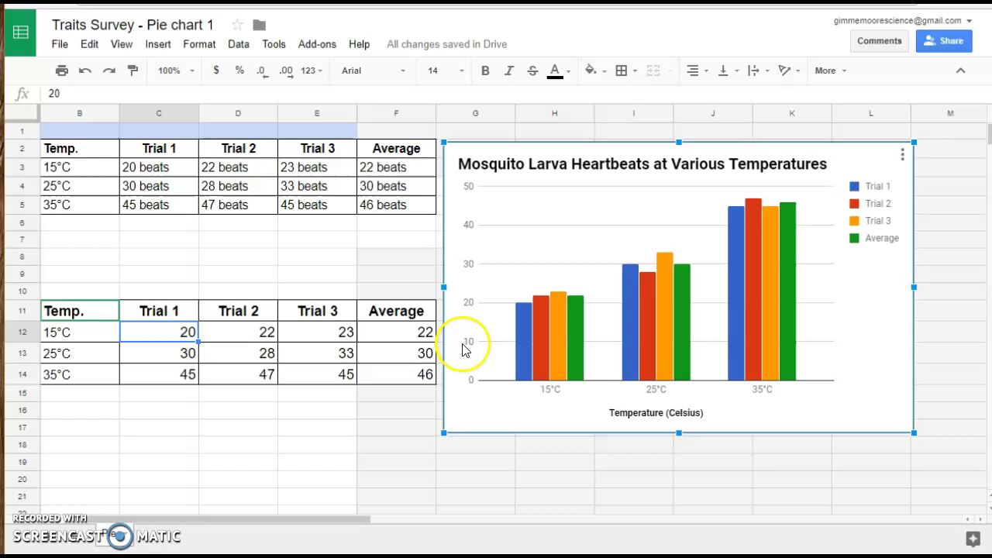
mouse_move(553, 356)
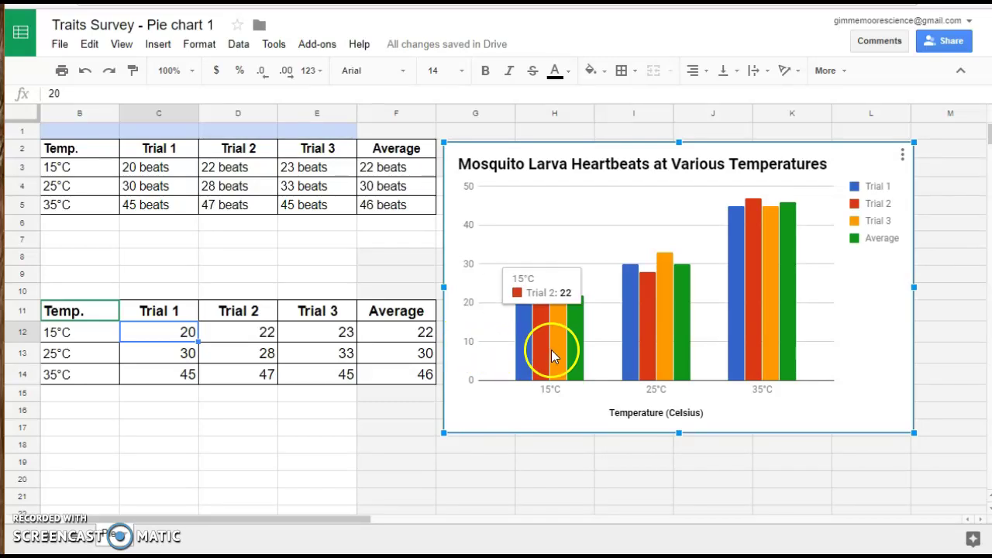
- Reopen the chart for editing and move it back over the data tables so the whole chart is in view
click(903, 155)
click(841, 177)
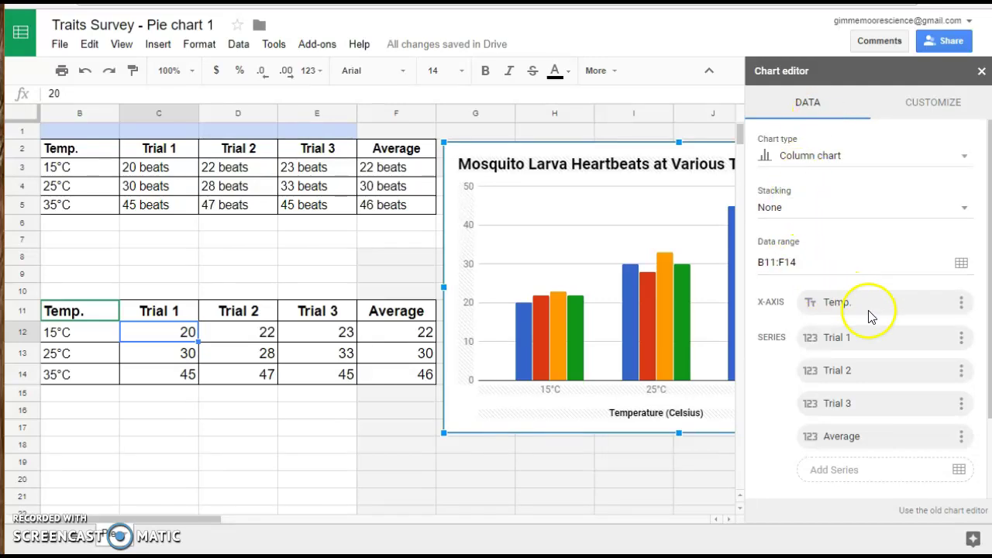
scroll(846, 295, down, 1)
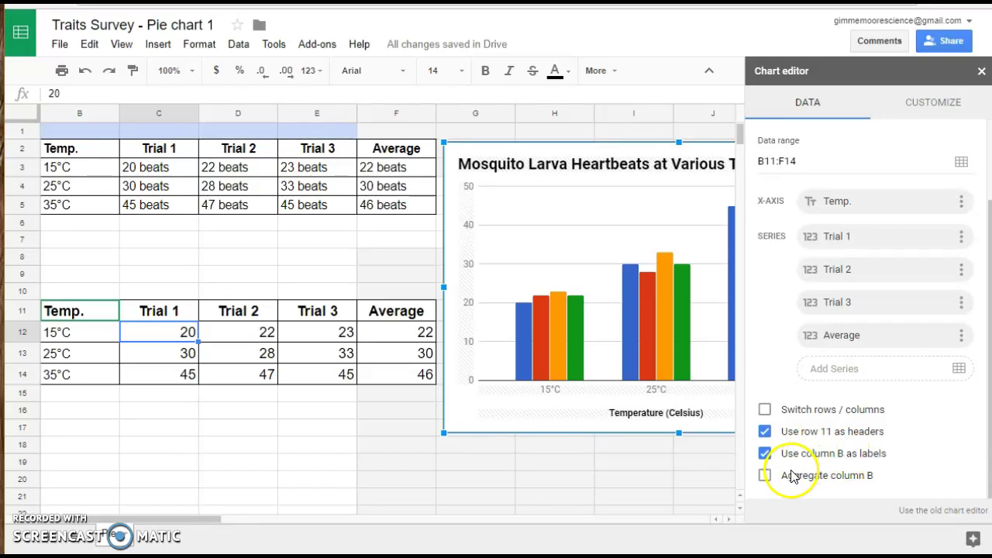
drag(597, 166, 379, 221)
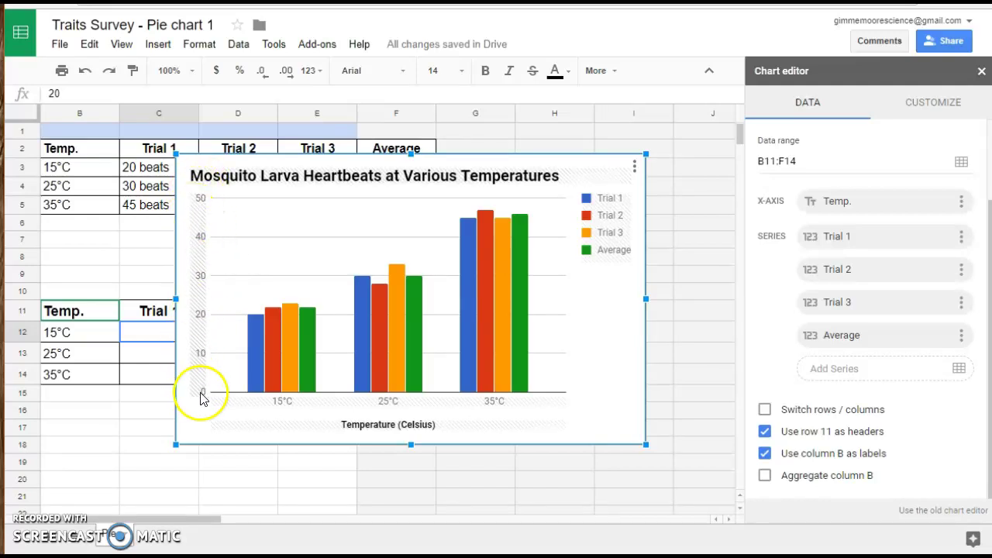
- Set the chart's vertical axis title to "Number of Heartbeats (per minute)"
click(920, 106)
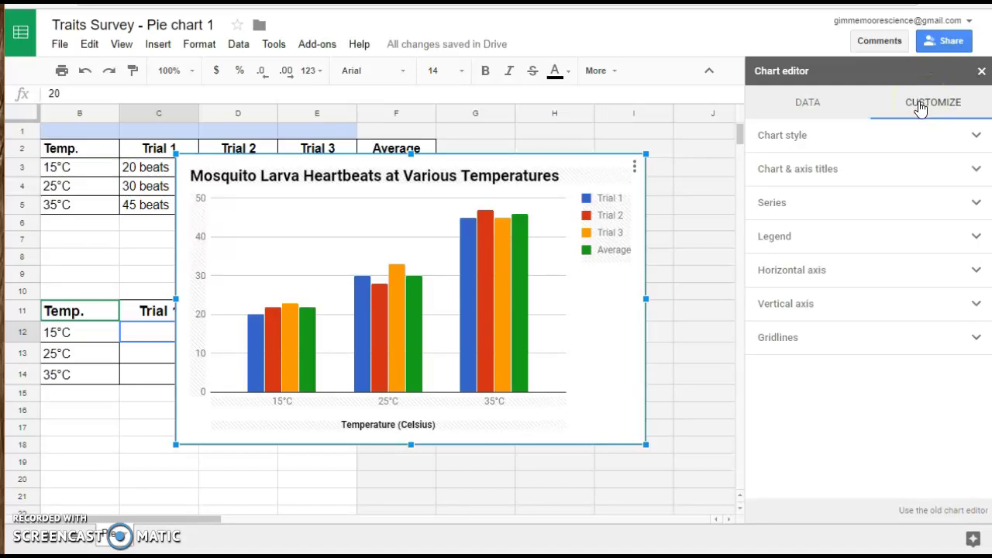
click(783, 168)
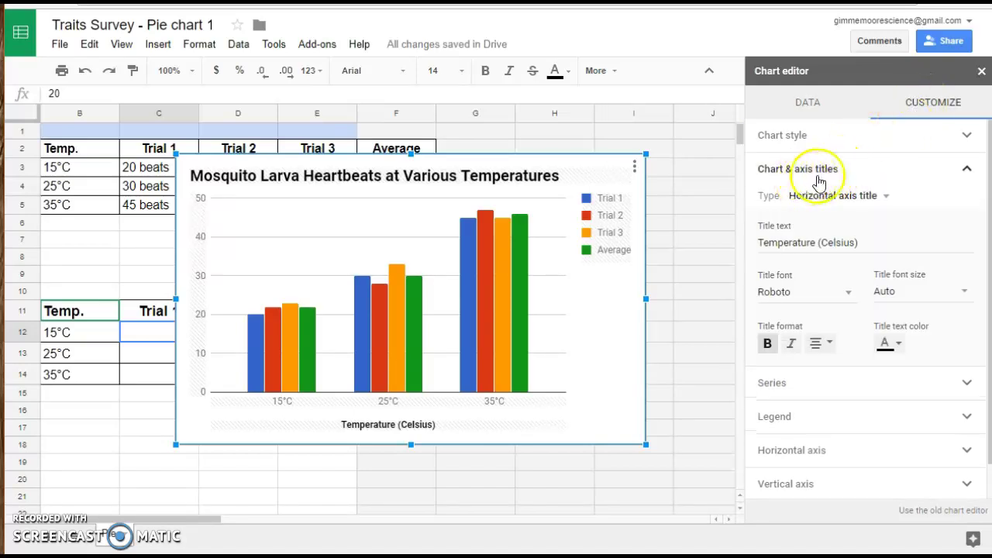
click(831, 199)
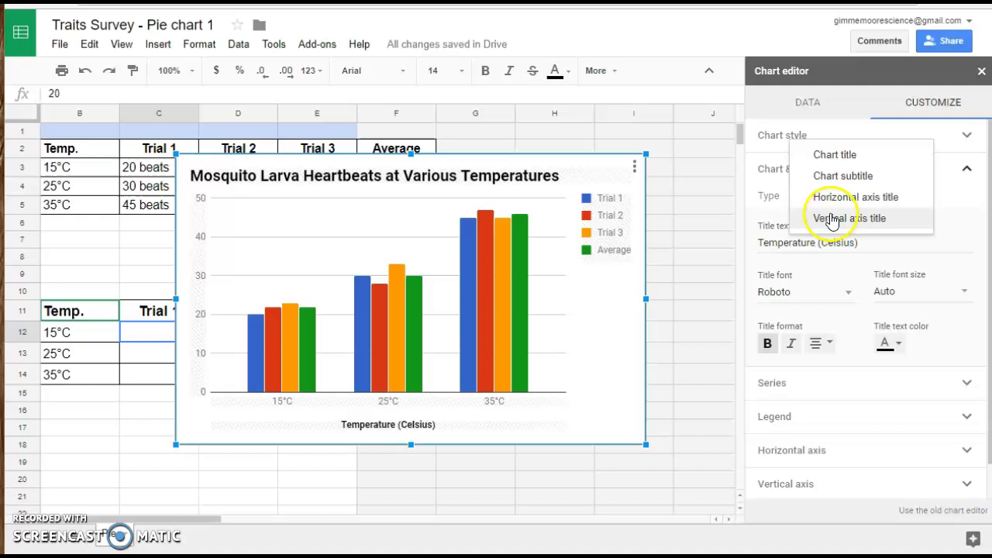
click(903, 221)
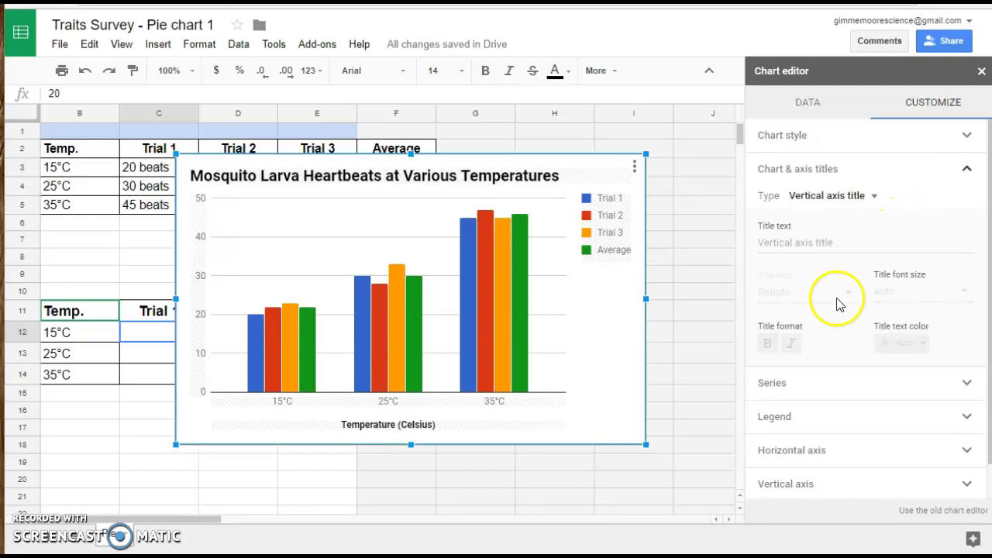
click(821, 245)
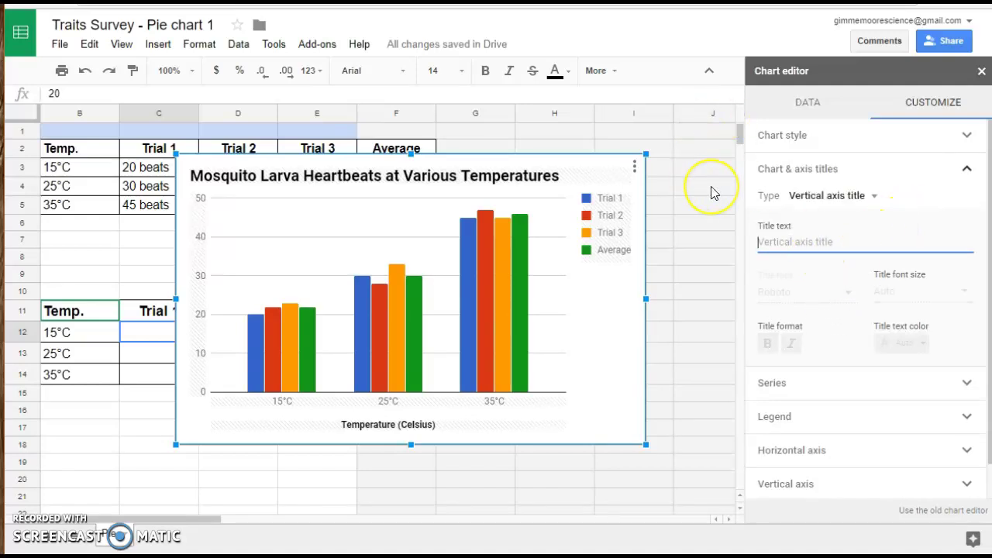
text(Nu)
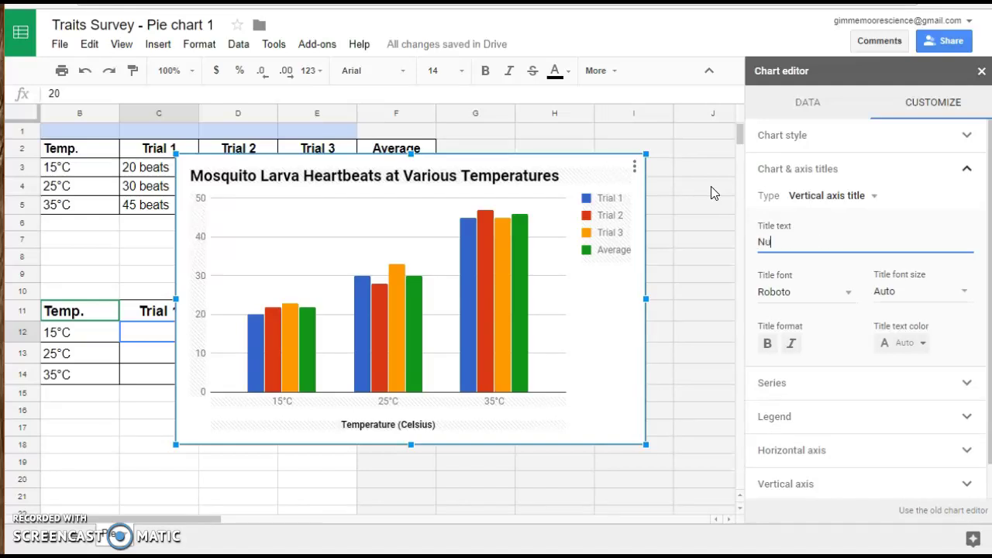
text(mber of Heartbeats)
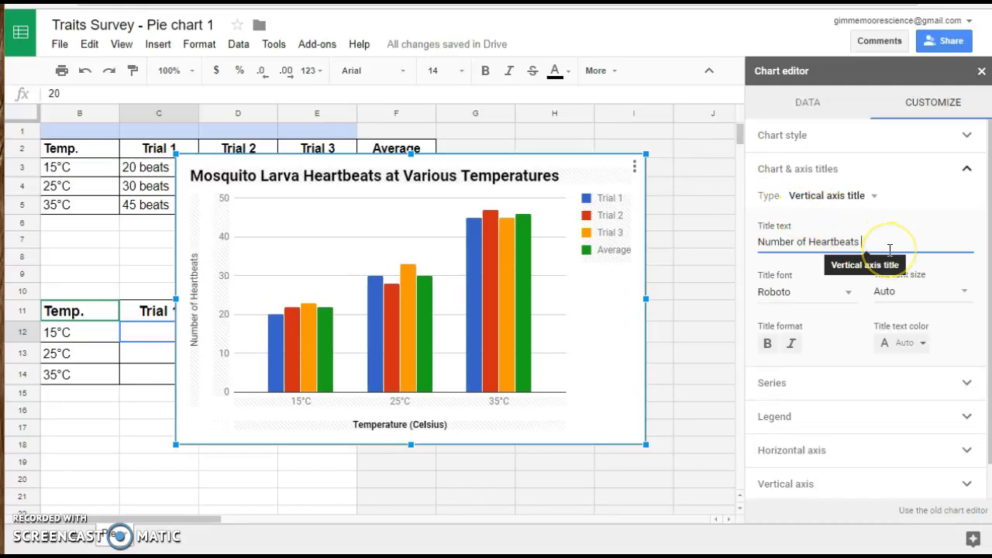
text( (per minute)
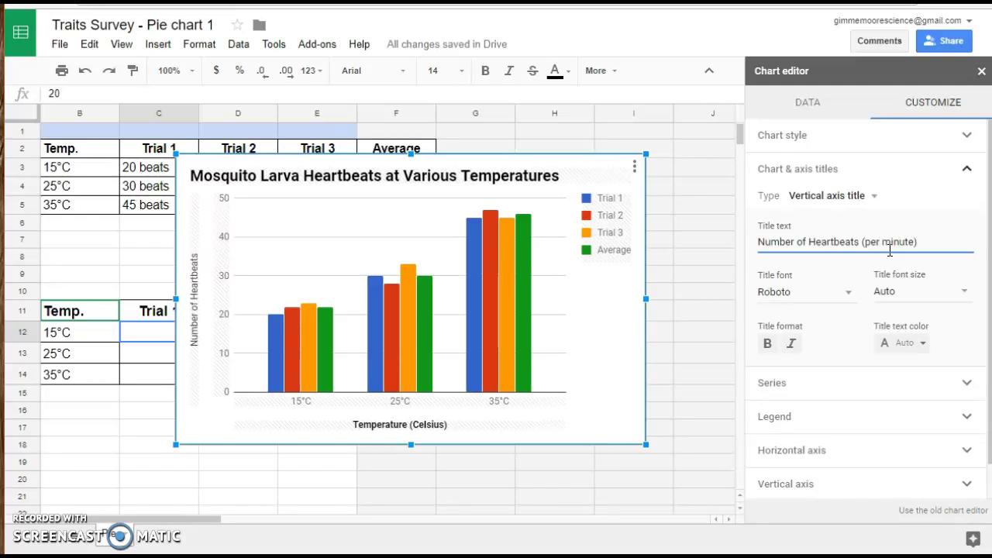
click(890, 241)
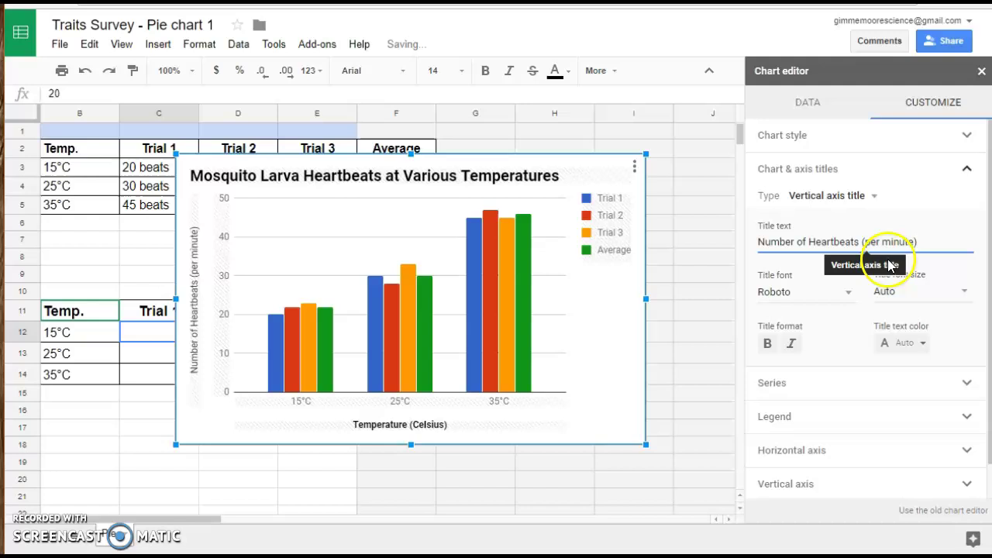
- Set the vertical axis title's text color to black and make it bold
click(884, 346)
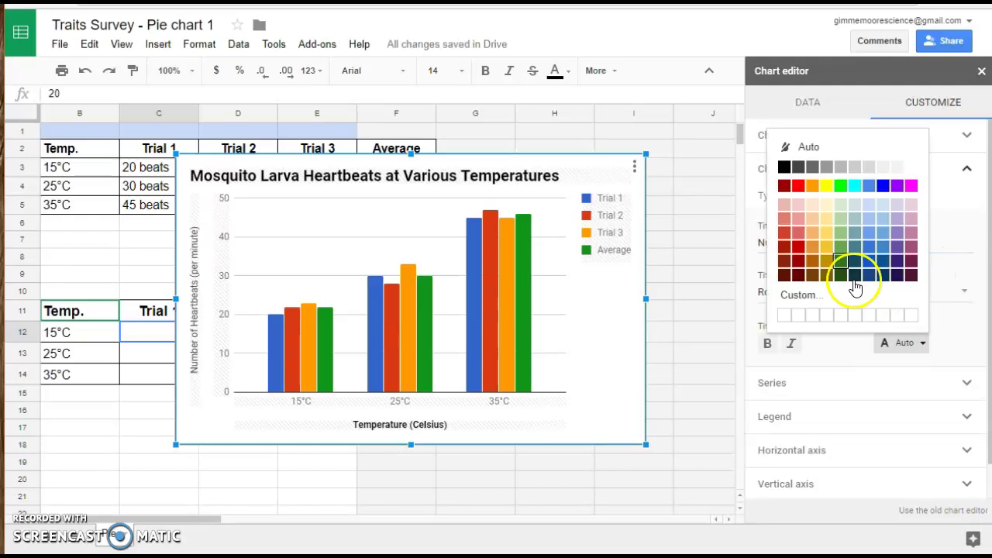
click(785, 166)
click(767, 343)
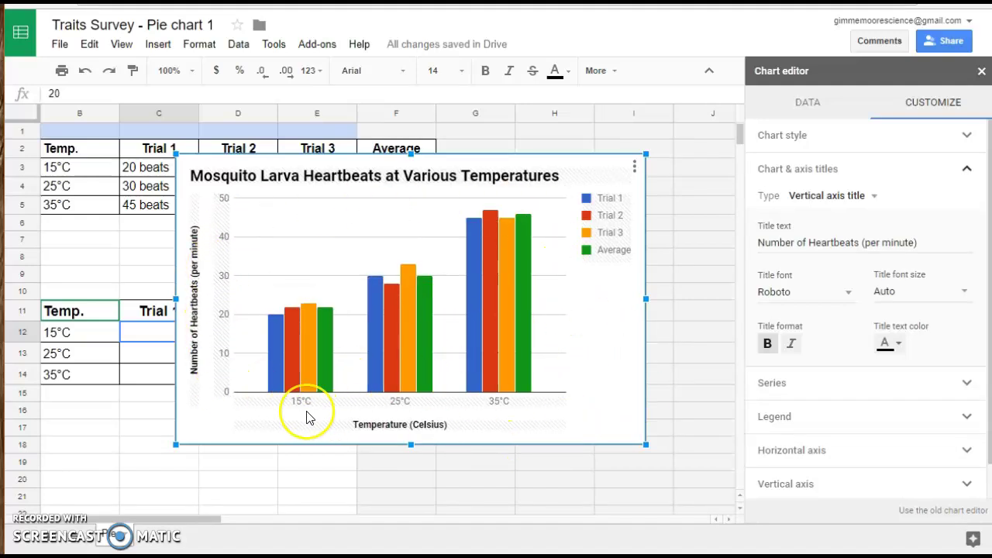
click(634, 169)
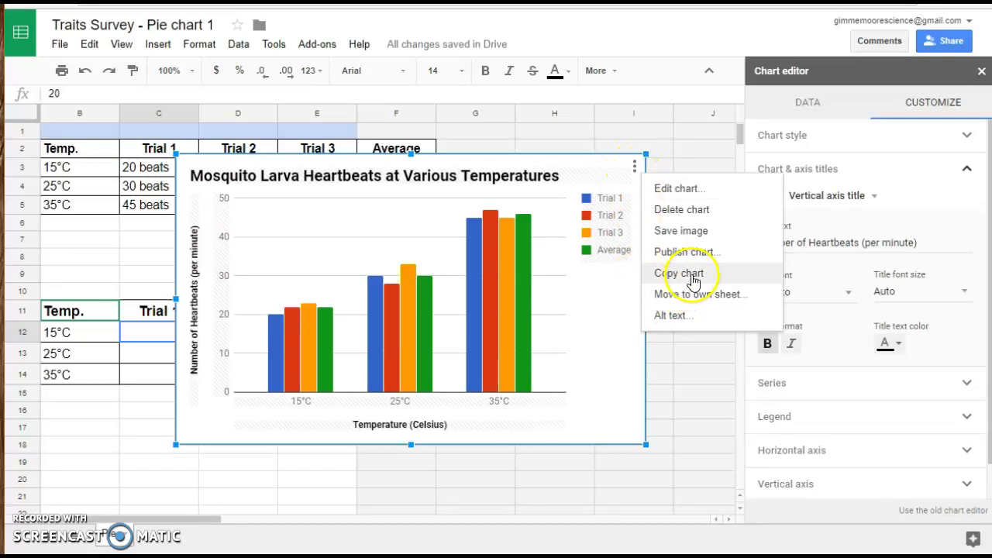
click(594, 304)
click(558, 310)
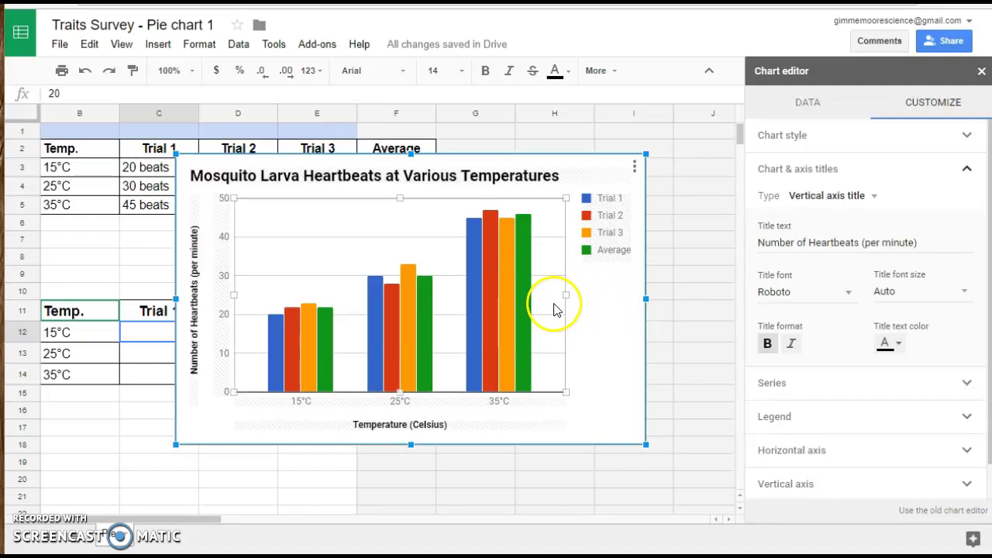
right_click(580, 306)
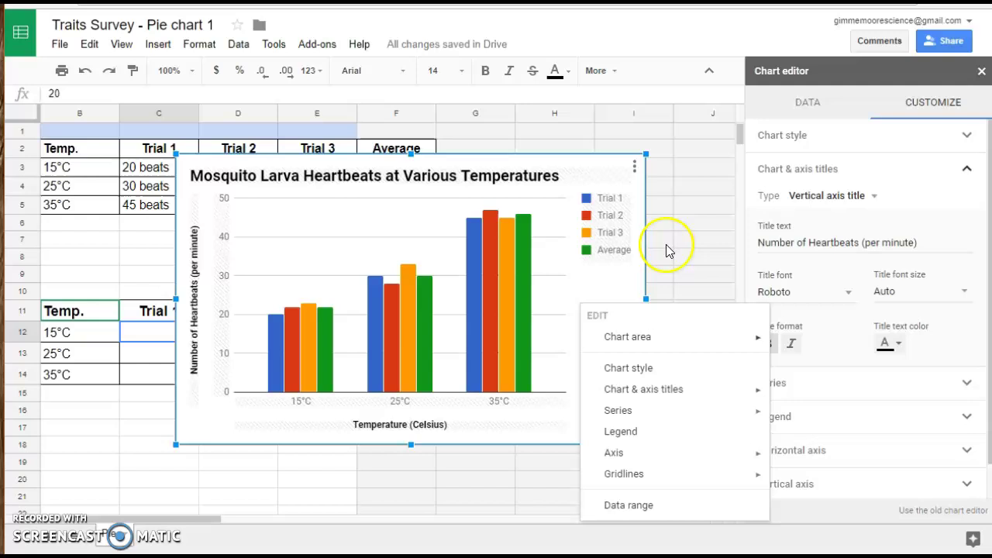
click(631, 292)
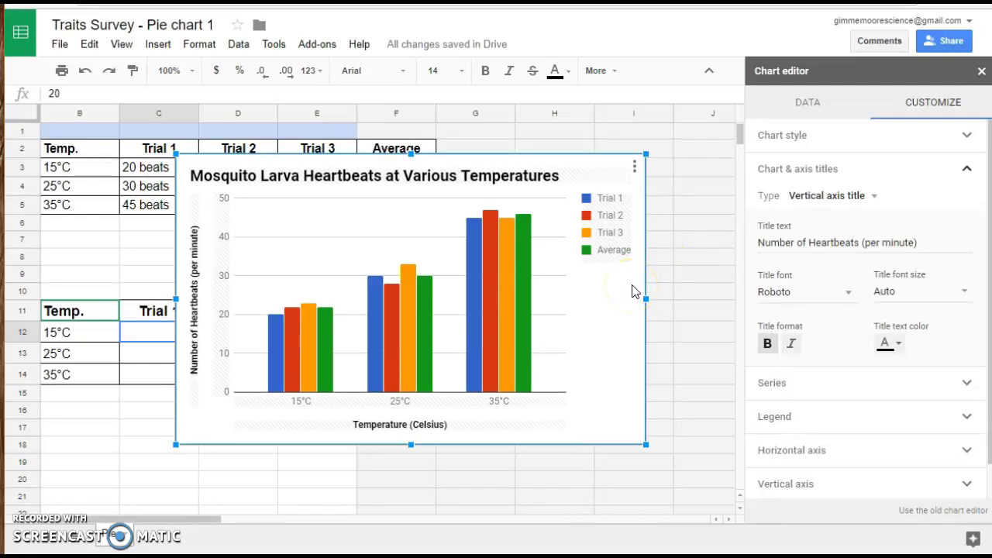